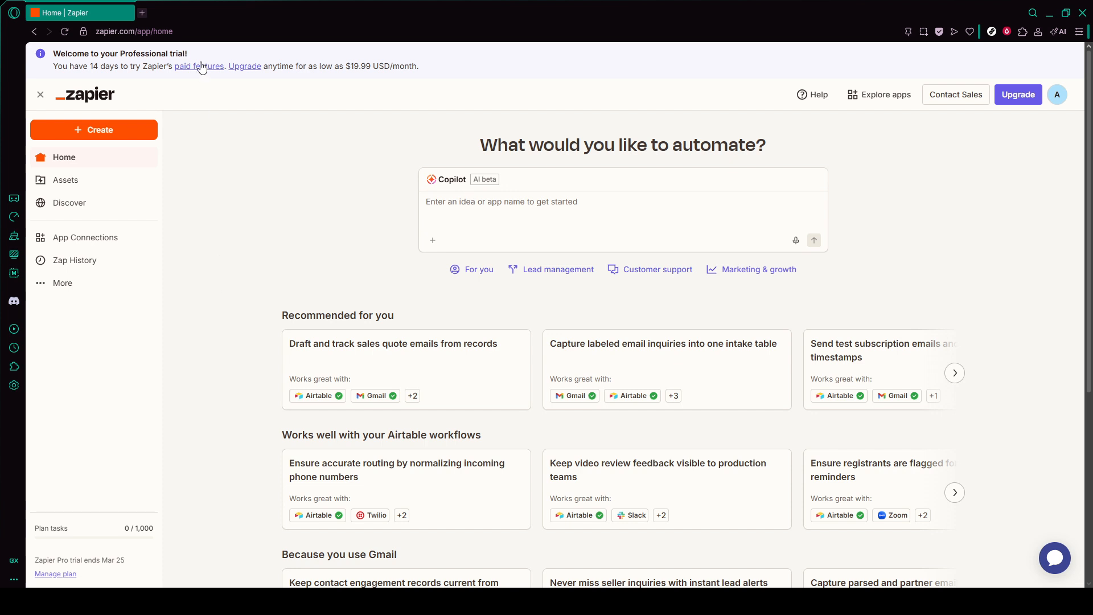
{"action": "left_click", "coordinate": [198, 33]}
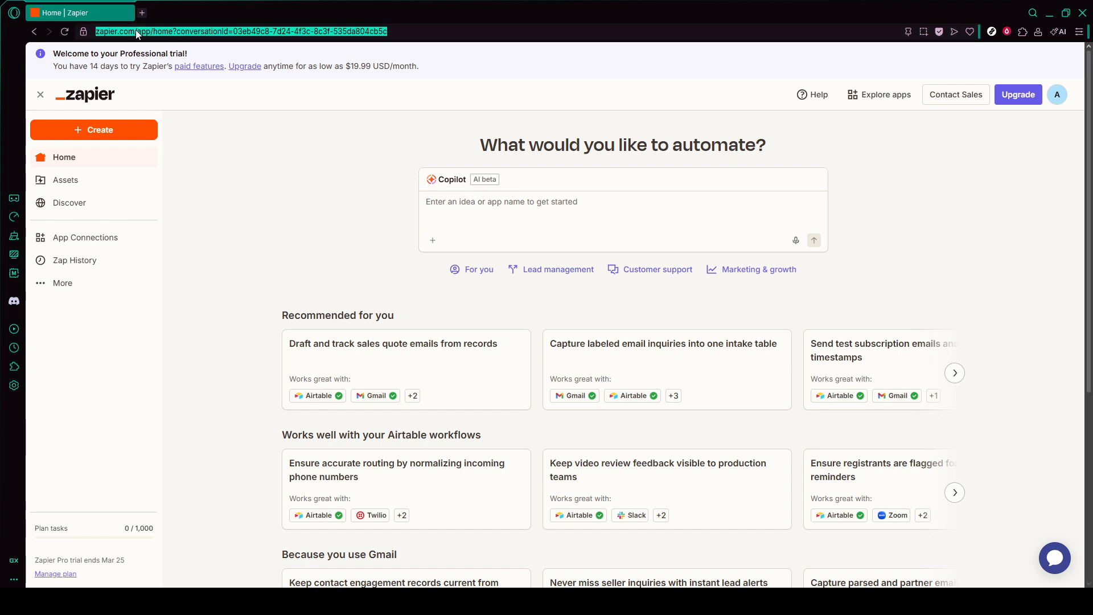
{"action": "left_click", "coordinate": [222, 94]}
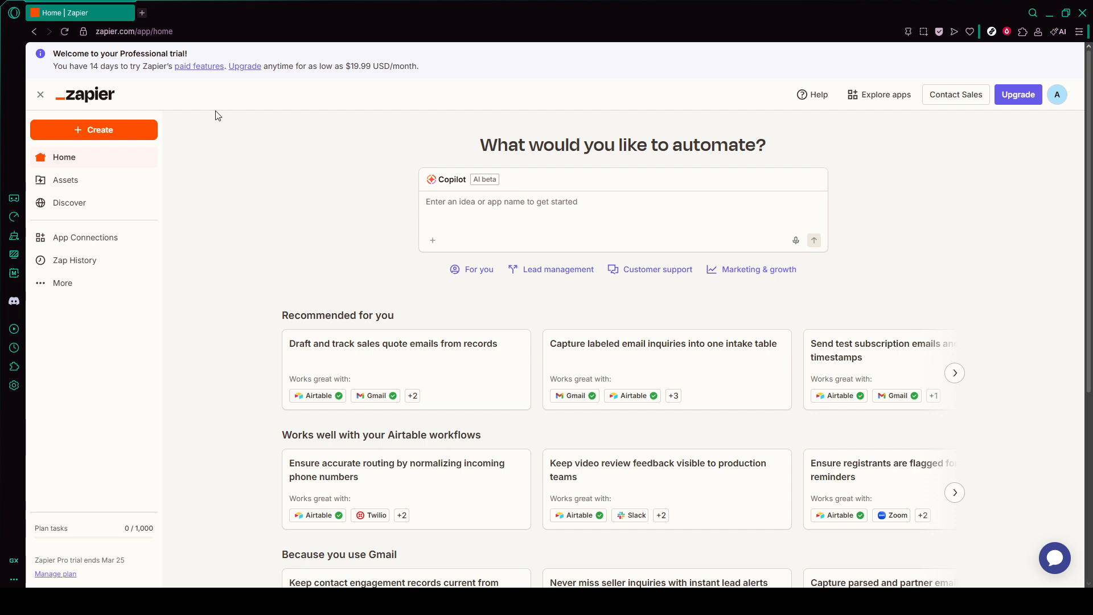
- Create a new Zap and choose Zapier Manager as its trigger app
{"action": "left_click", "coordinate": [130, 136]}
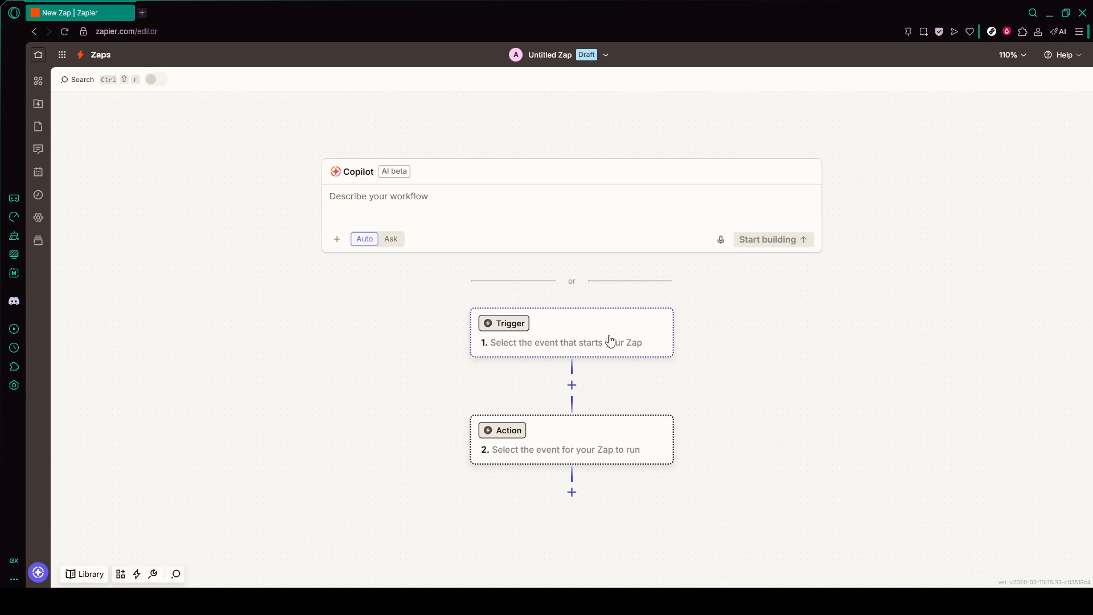
{"action": "left_click", "coordinate": [632, 334]}
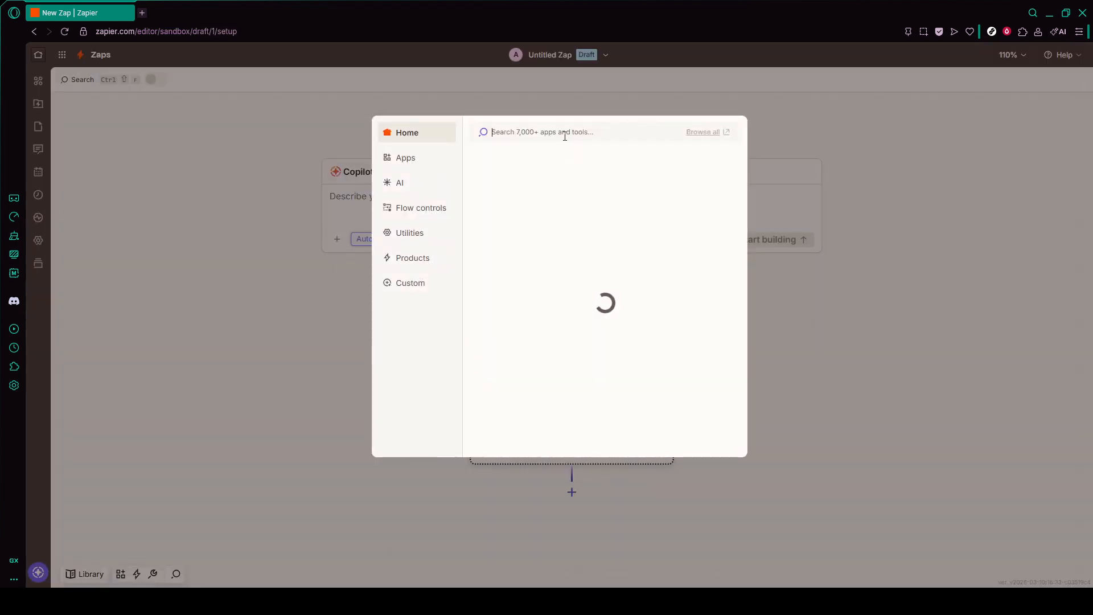
{"action": "type", "text": "Ma"}
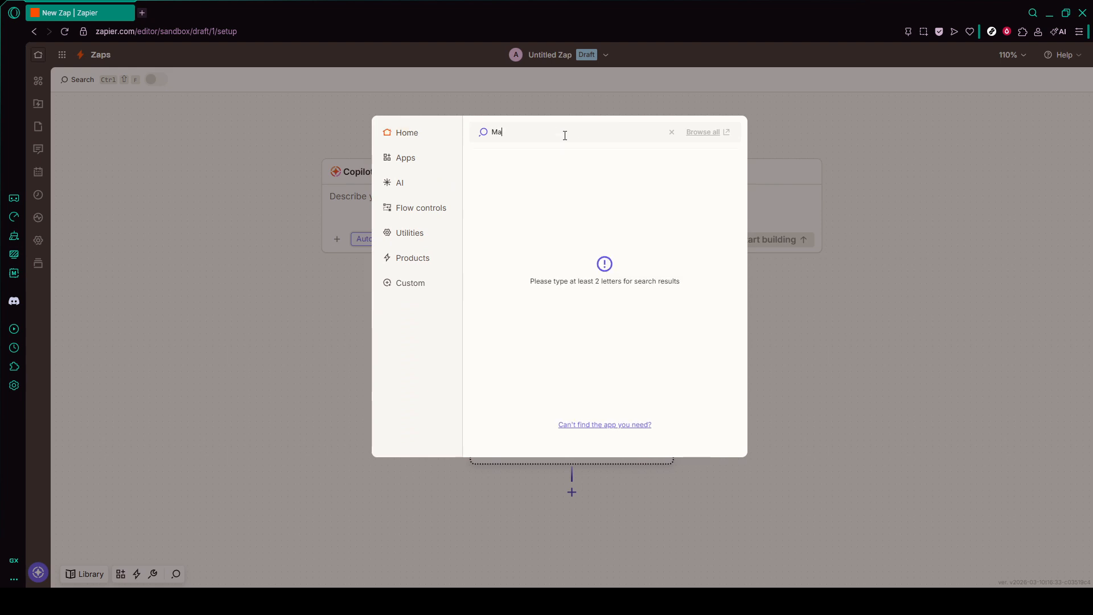
{"action": "type", "text": "nager"}
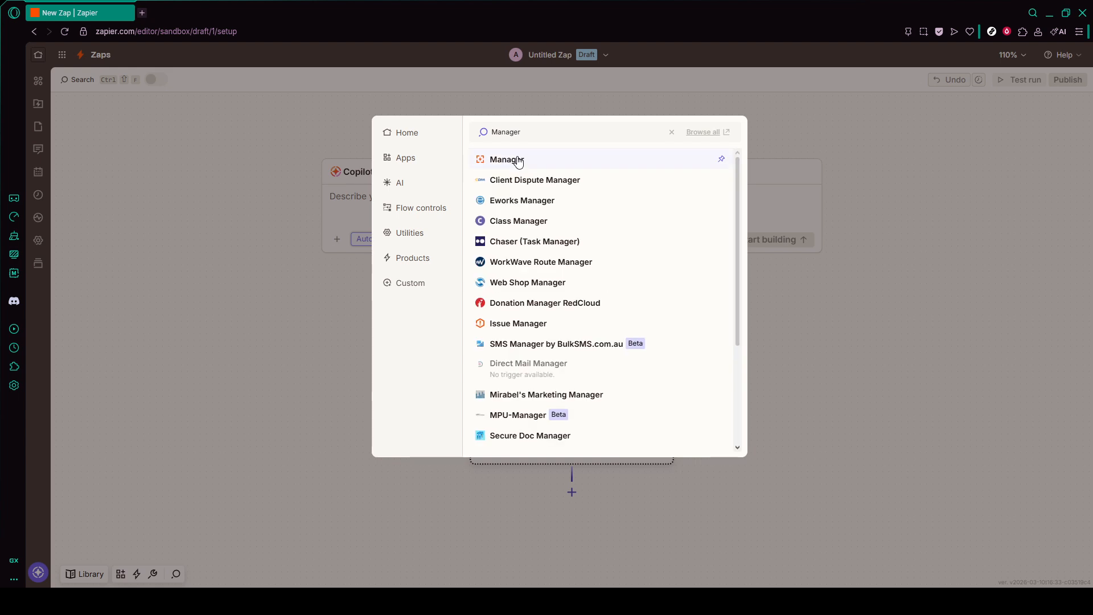
{"action": "left_click", "coordinate": [568, 158]}
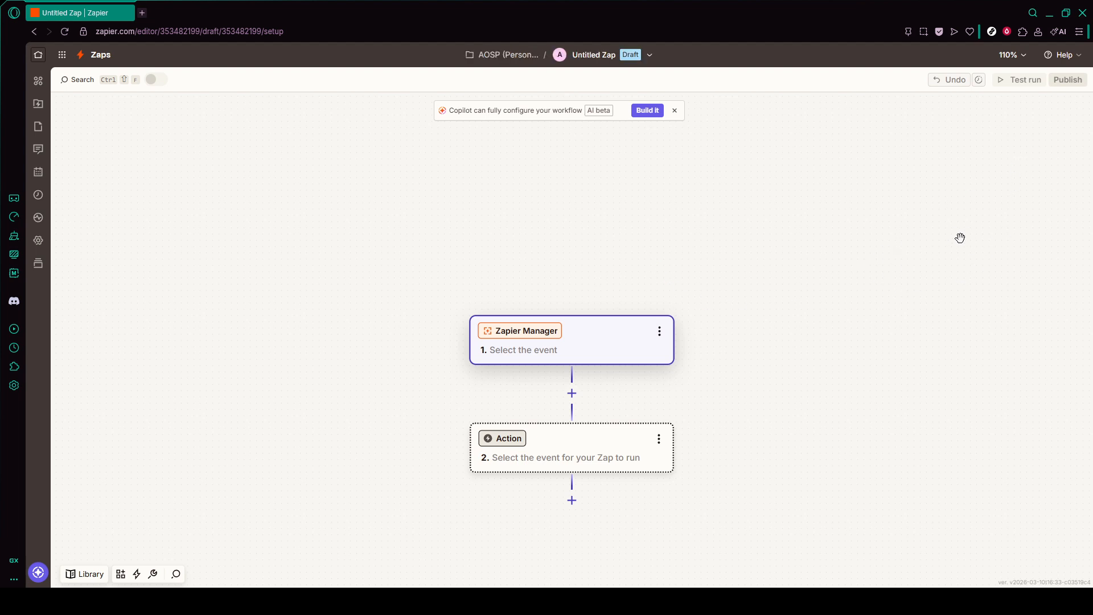
- Set the Zapier Manager trigger event to New Authentication and proceed to its configuration
{"action": "left_click", "coordinate": [651, 347]}
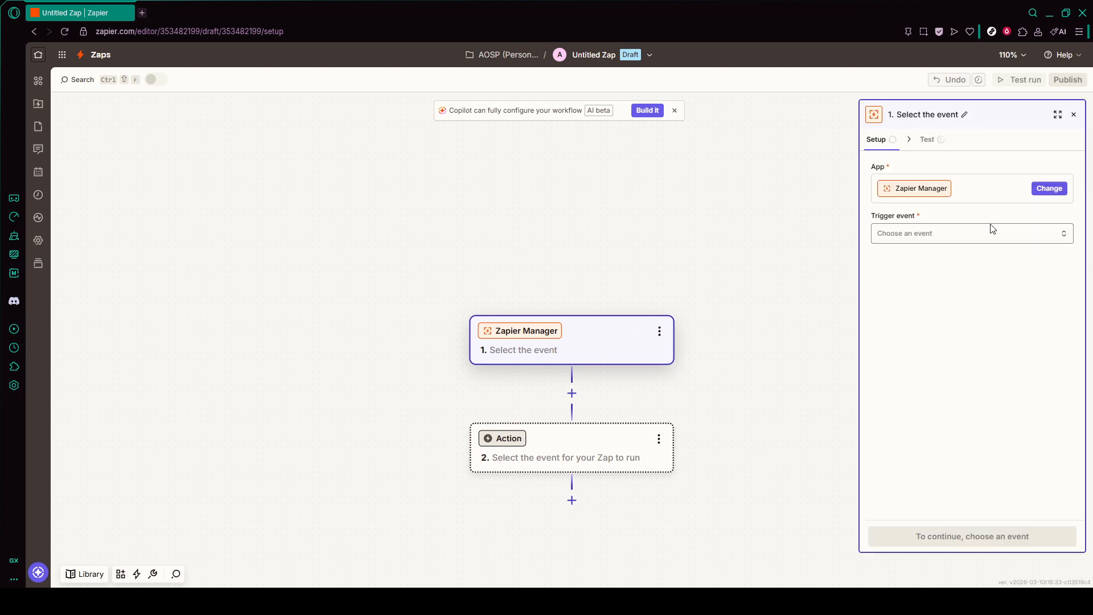
{"action": "left_click", "coordinate": [1016, 233]}
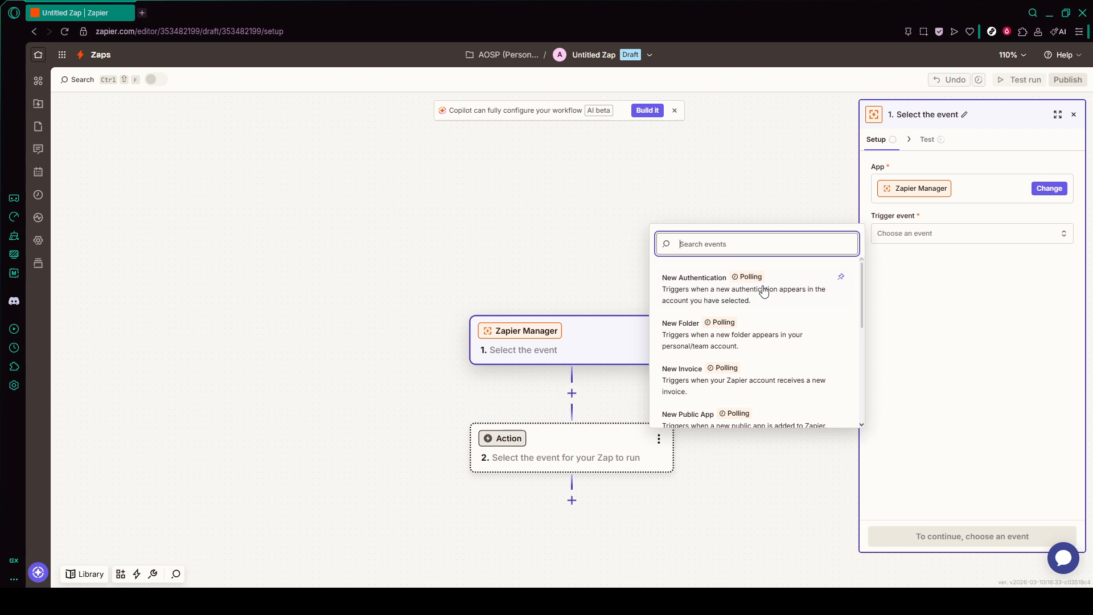
{"action": "left_click", "coordinate": [756, 299]}
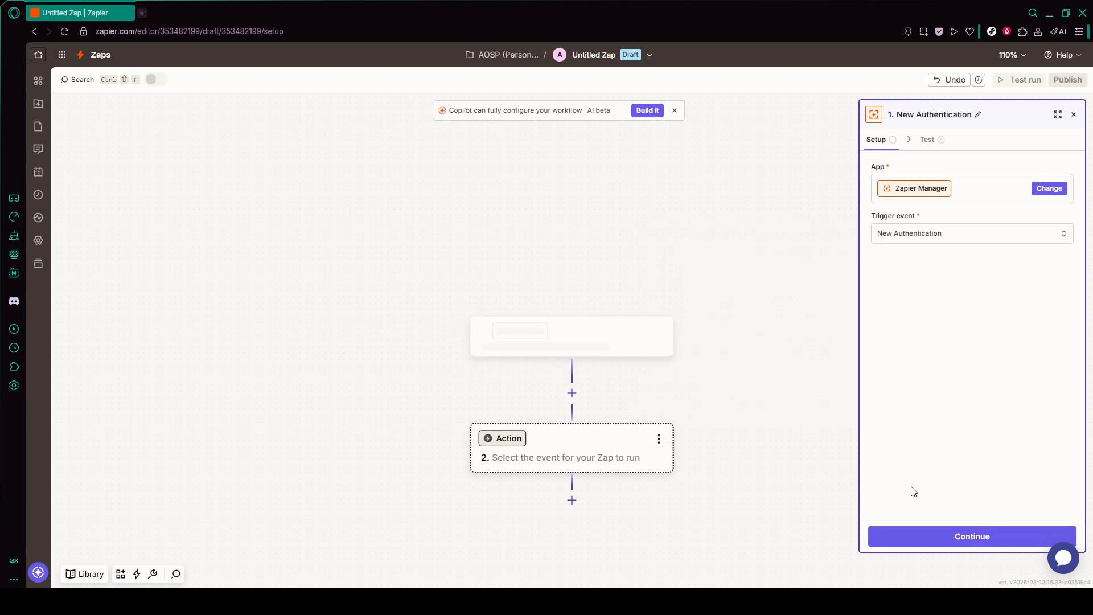
{"action": "left_click", "coordinate": [932, 533]}
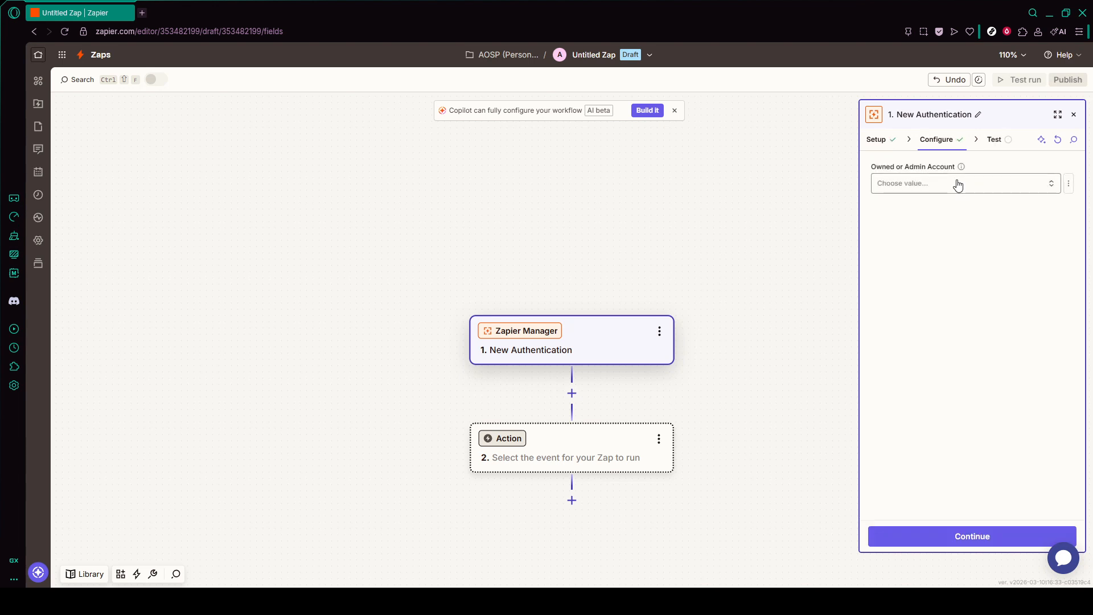
- Choose the available account as the trigger's Owned or Admin Account and test the trigger
{"action": "left_click", "coordinate": [956, 183]}
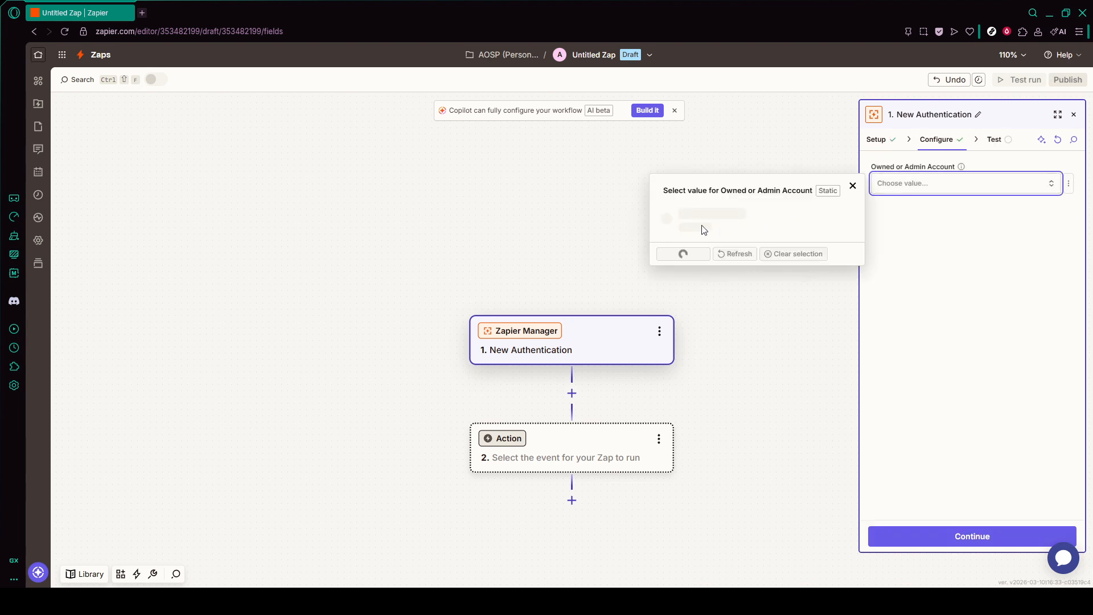
{"action": "left_click", "coordinate": [724, 222]}
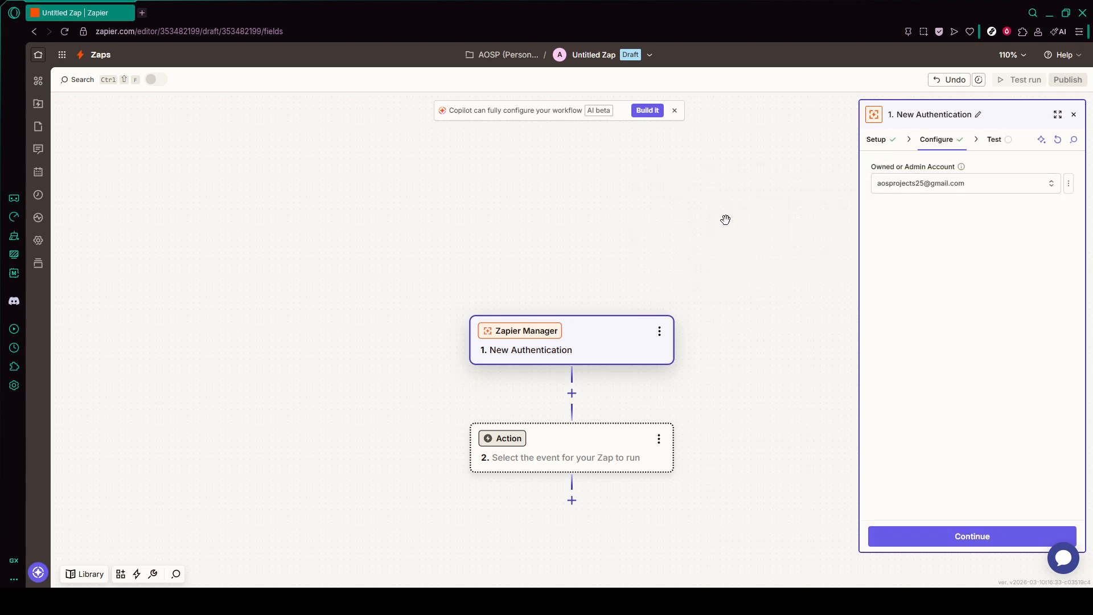
{"action": "left_click", "coordinate": [932, 543]}
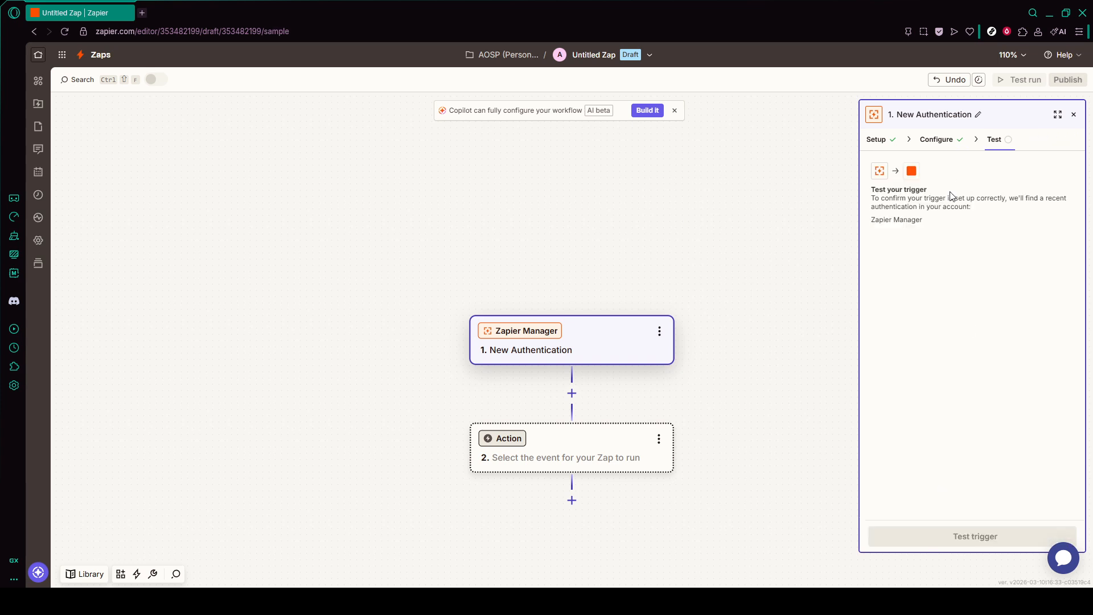
{"action": "left_click", "coordinate": [995, 535]}
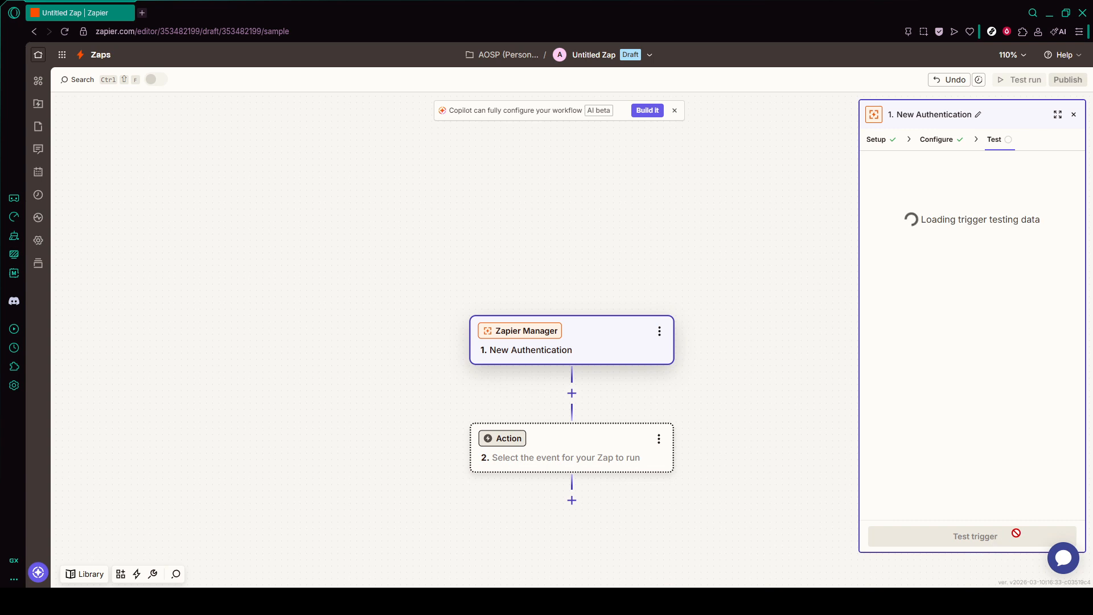
{"action": "left_click", "coordinate": [1013, 538]}
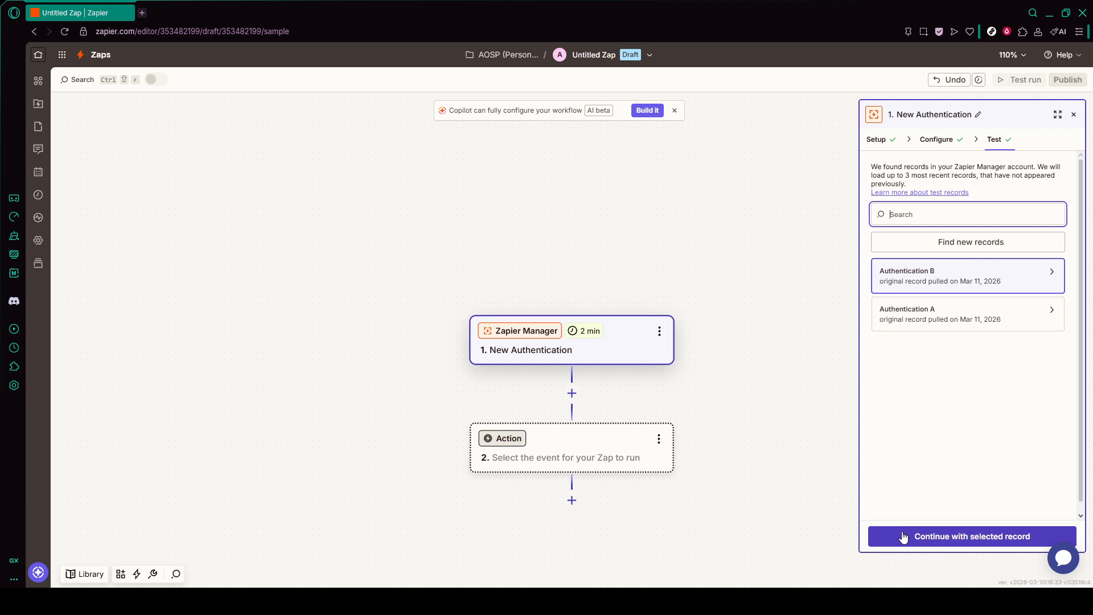
- Set the Zap's action to Airtable with the Create Table event and proceed to its configuration
{"action": "left_click", "coordinate": [591, 454]}
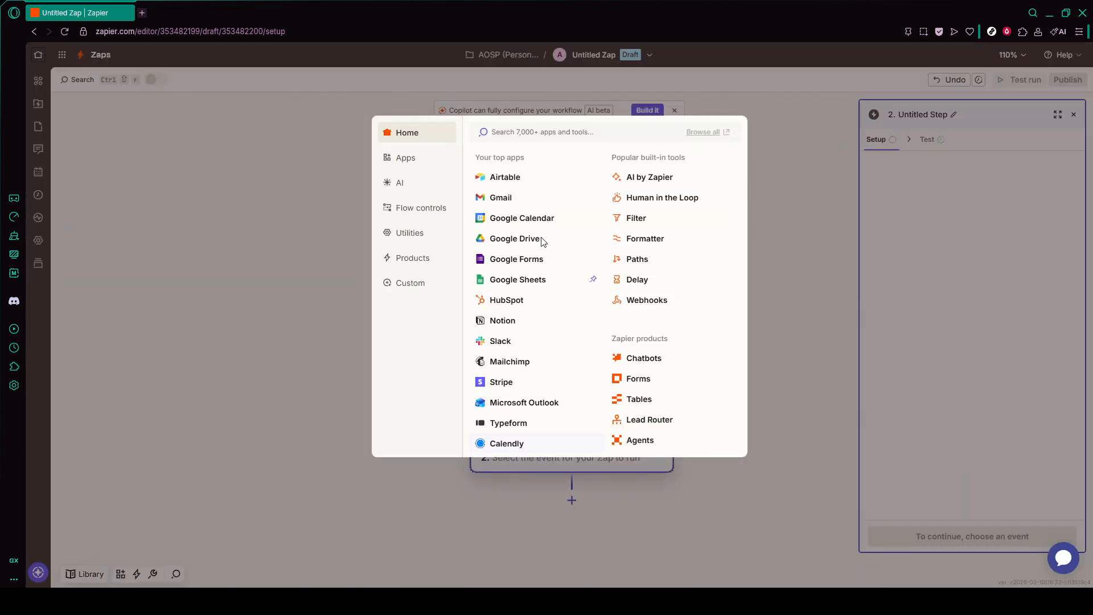
{"action": "left_click", "coordinate": [537, 178]}
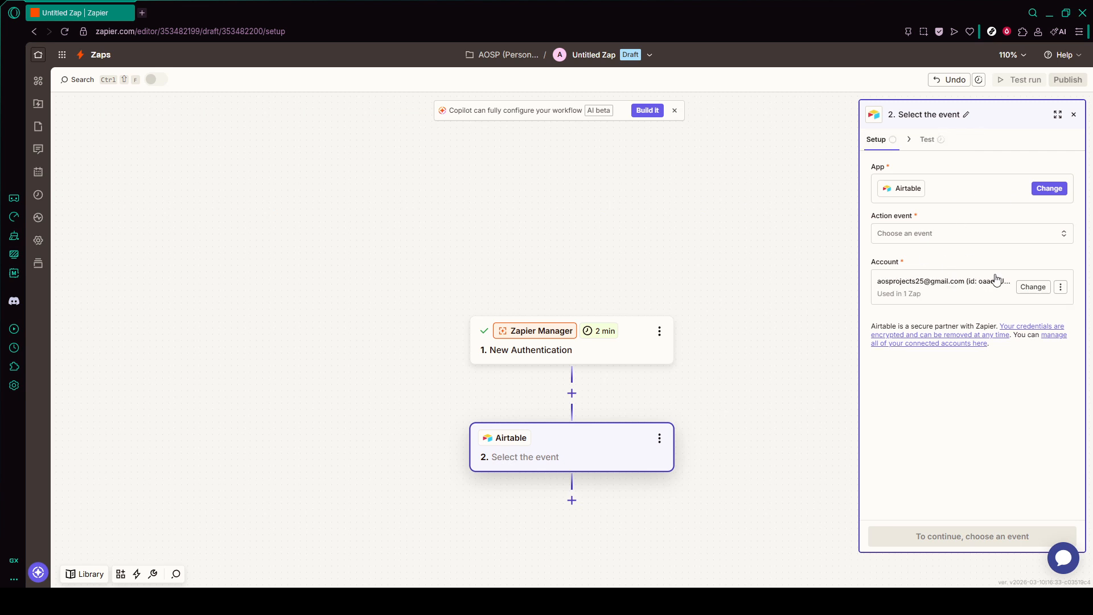
{"action": "left_click", "coordinate": [976, 237]}
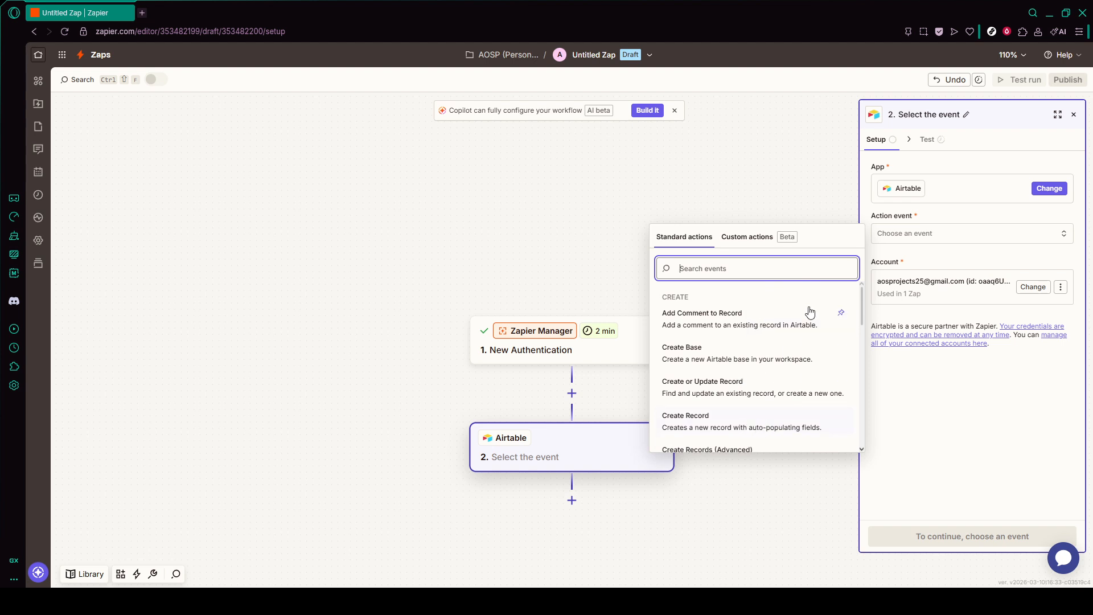
{"action": "scroll", "coordinate": [760, 374], "scroll_direction": "down", "scroll_amount": 2}
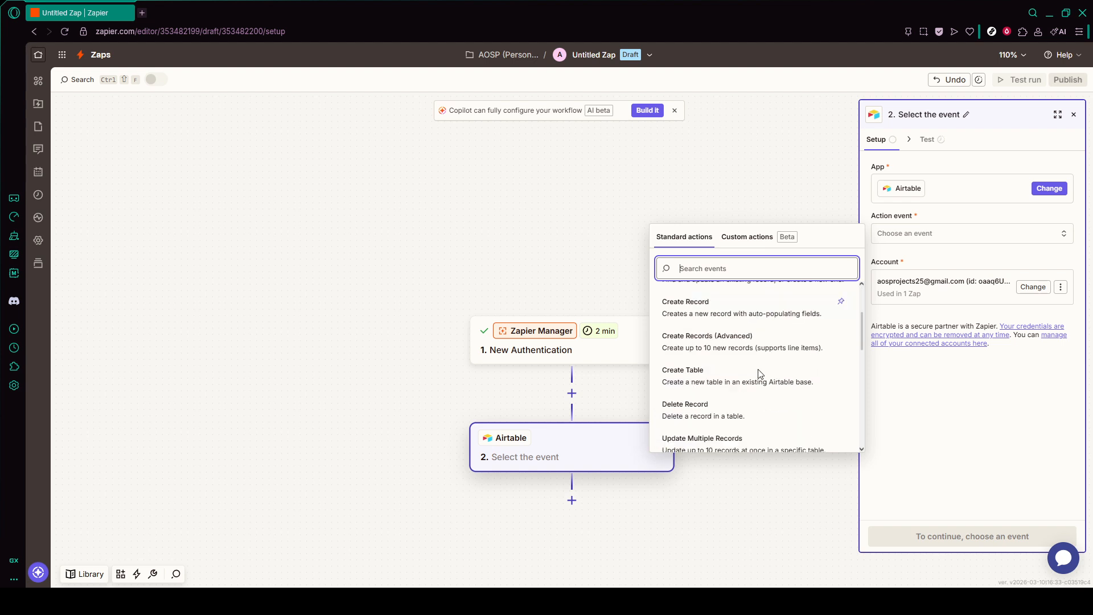
{"action": "scroll", "coordinate": [760, 374], "scroll_direction": "up", "scroll_amount": 2}
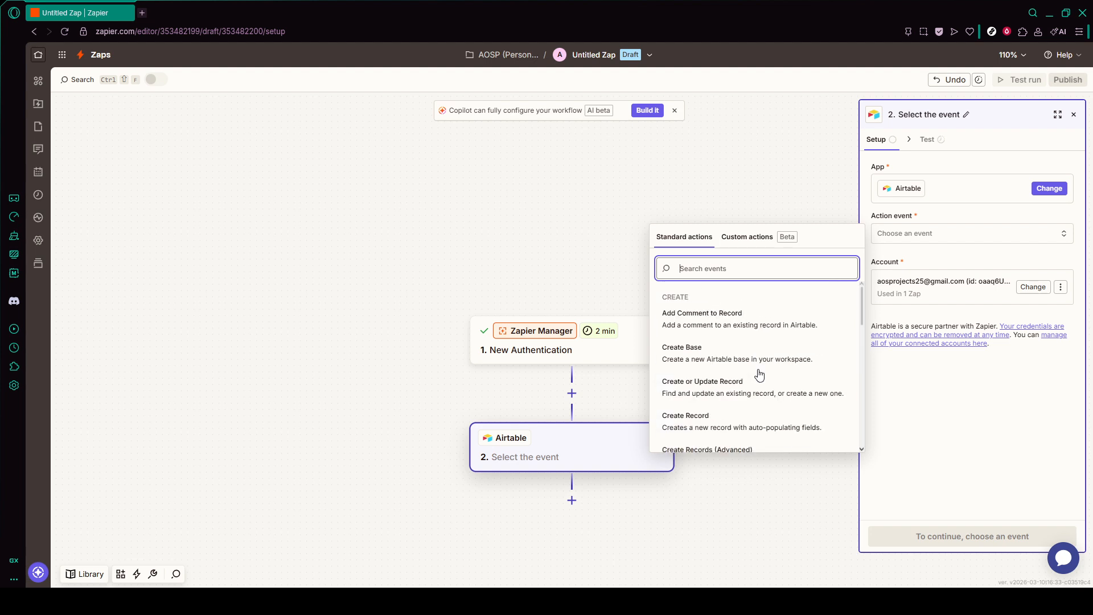
{"action": "scroll", "coordinate": [757, 349], "scroll_direction": "down", "scroll_amount": 1}
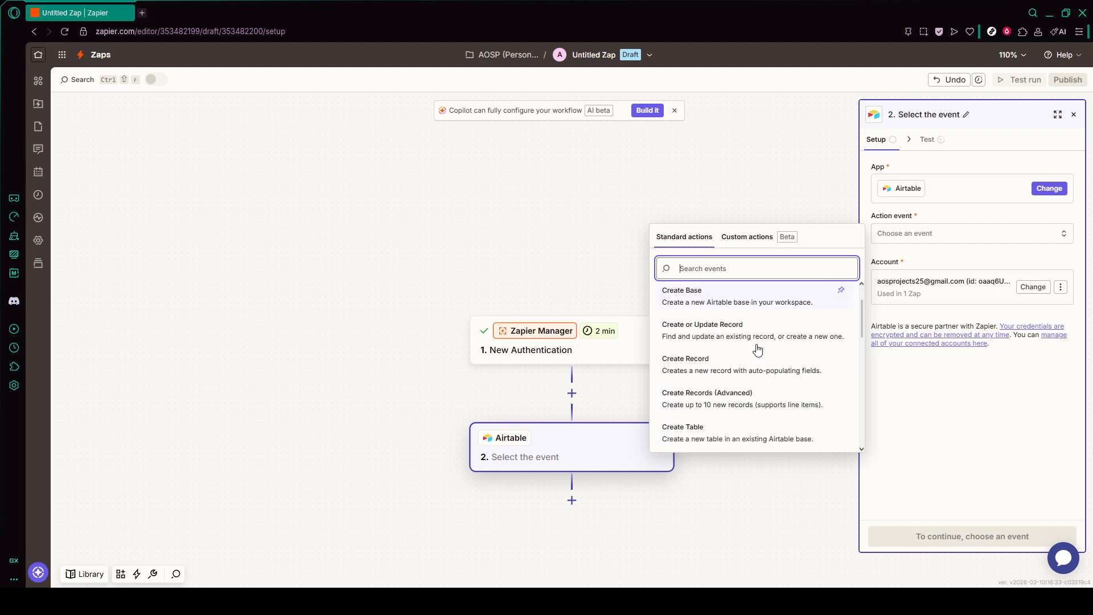
{"action": "scroll", "coordinate": [757, 348], "scroll_direction": "up", "scroll_amount": 1}
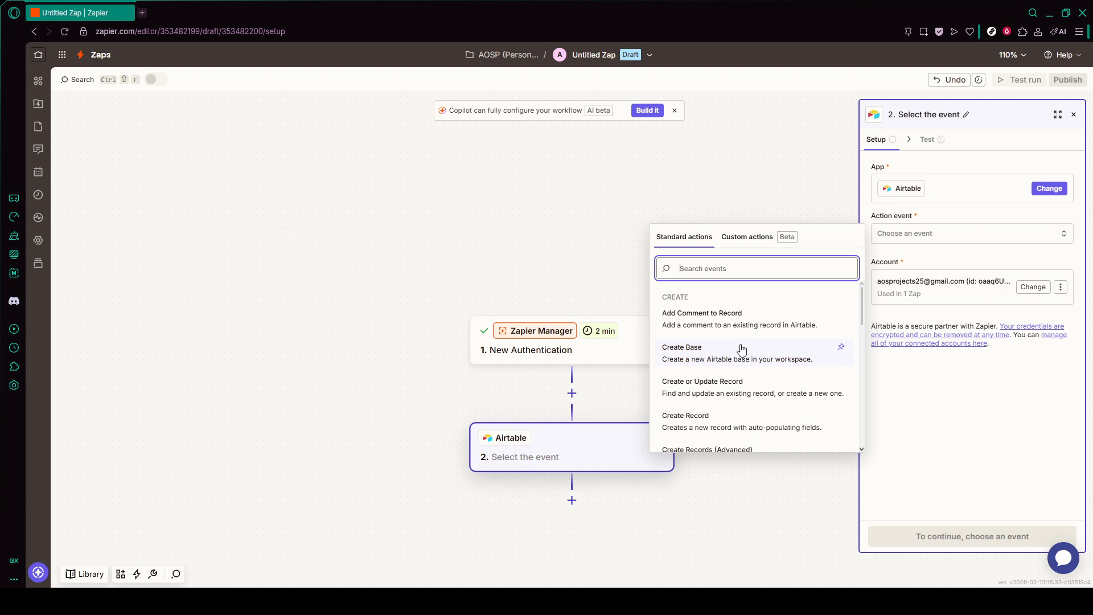
{"action": "scroll", "coordinate": [741, 349], "scroll_direction": "down", "scroll_amount": 2}
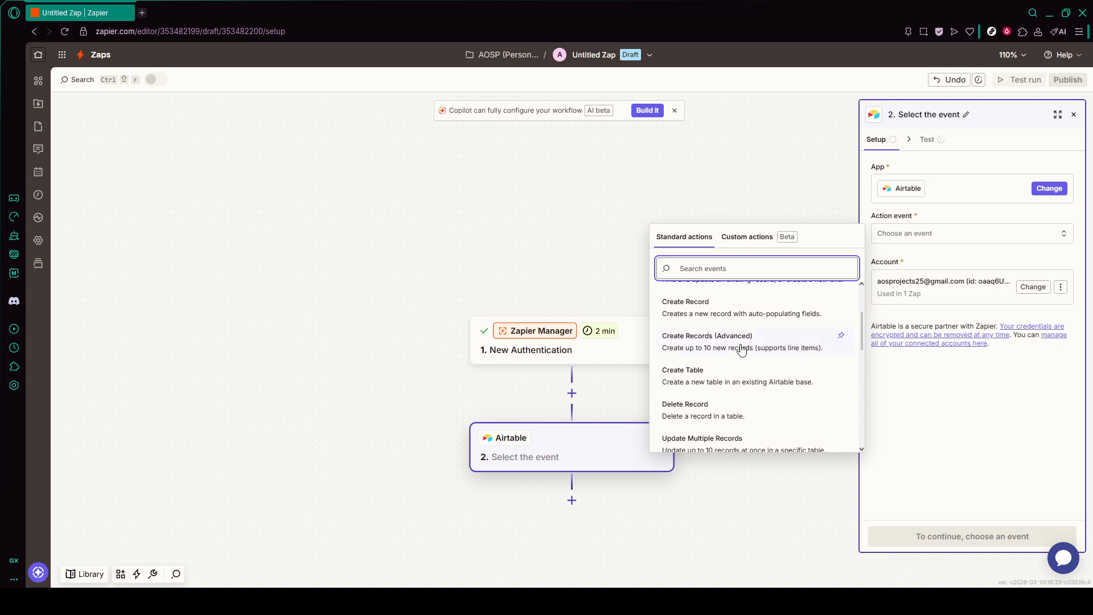
{"action": "scroll", "coordinate": [741, 349], "scroll_direction": "up", "scroll_amount": 1}
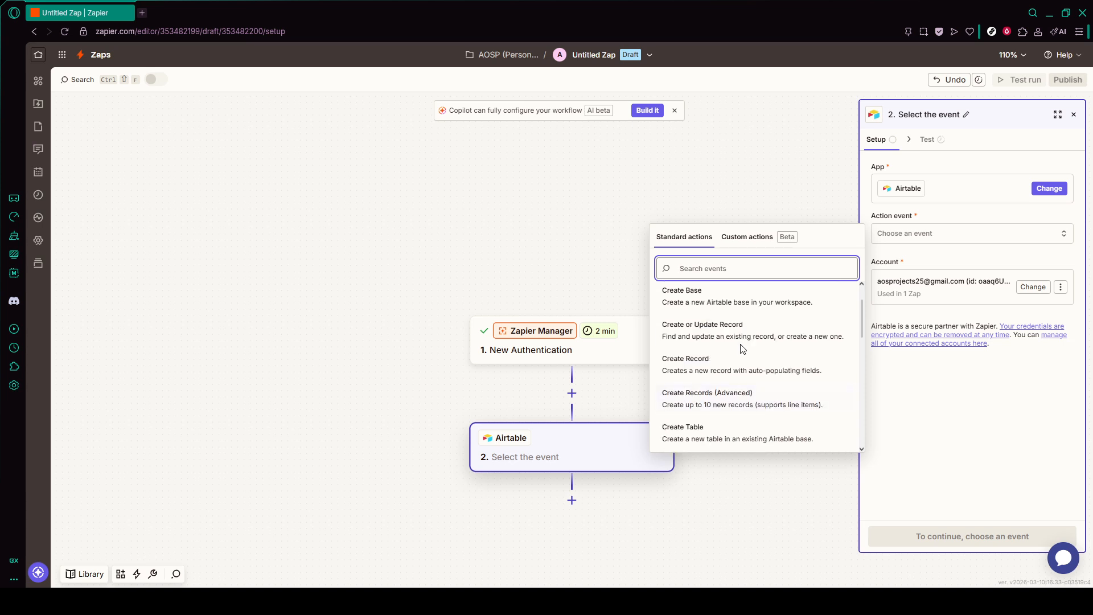
{"action": "left_click", "coordinate": [775, 440]}
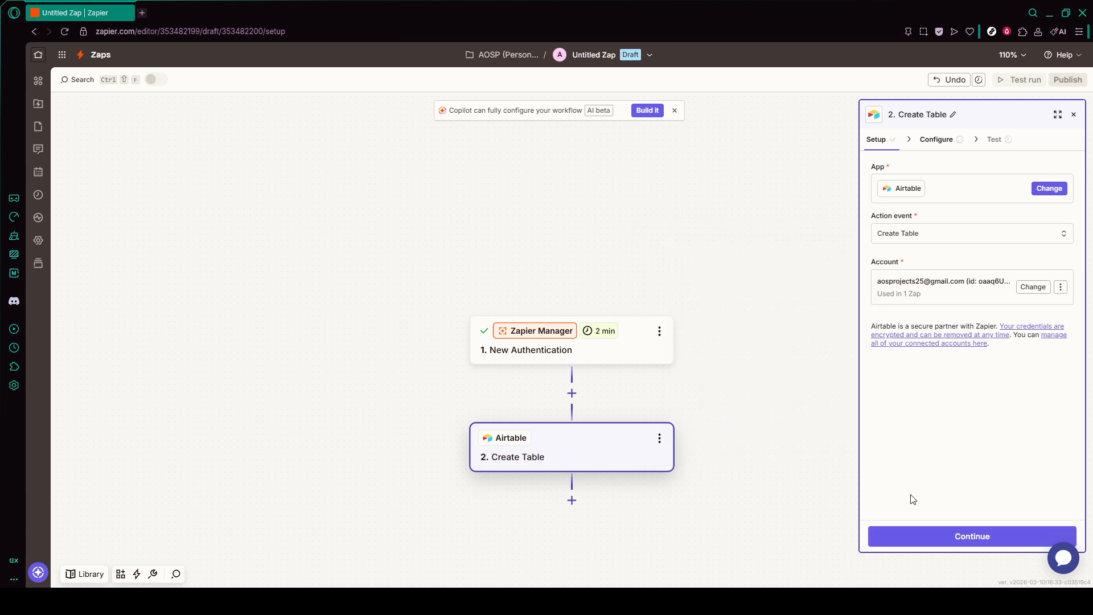
{"action": "left_click", "coordinate": [922, 535]}
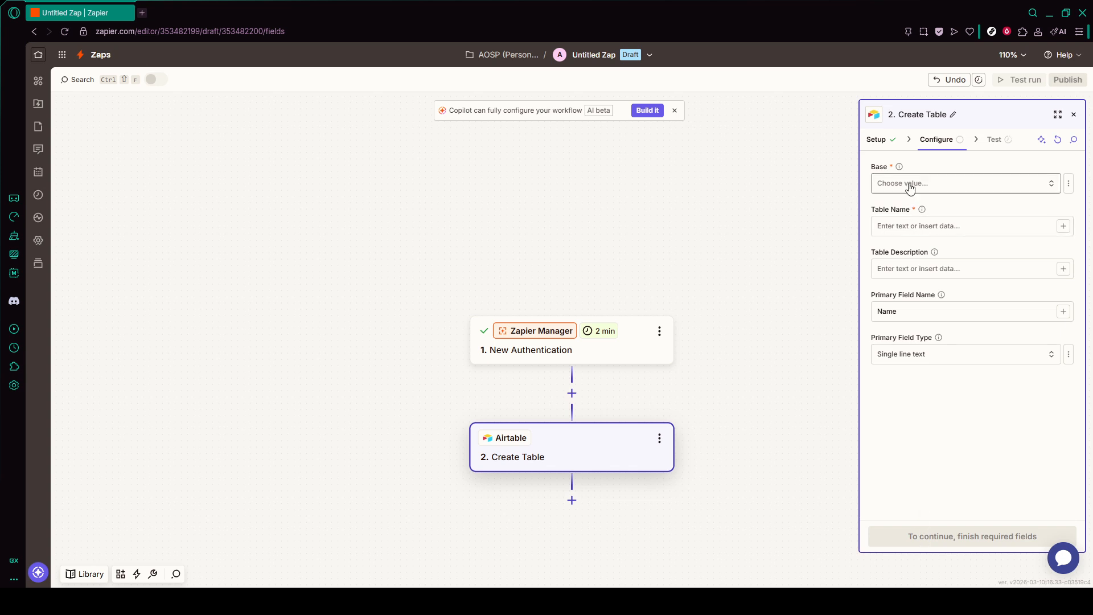
- Configure the Create Table action with Sample Base as the base and New as the table name
{"action": "left_click", "coordinate": [920, 183]}
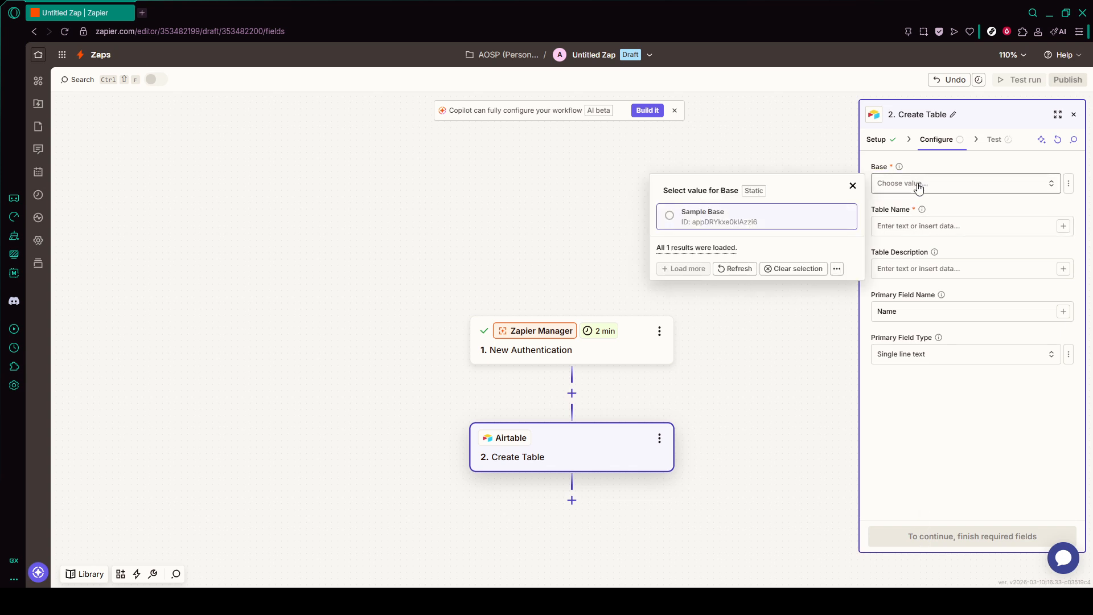
{"action": "left_click", "coordinate": [762, 222]}
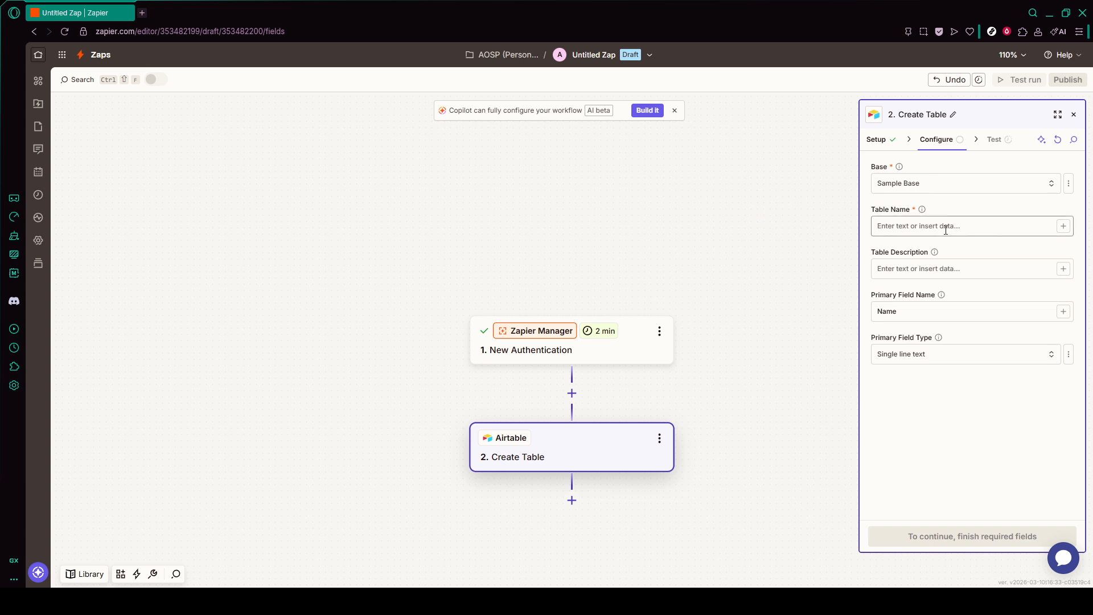
{"action": "left_click", "coordinate": [971, 227]}
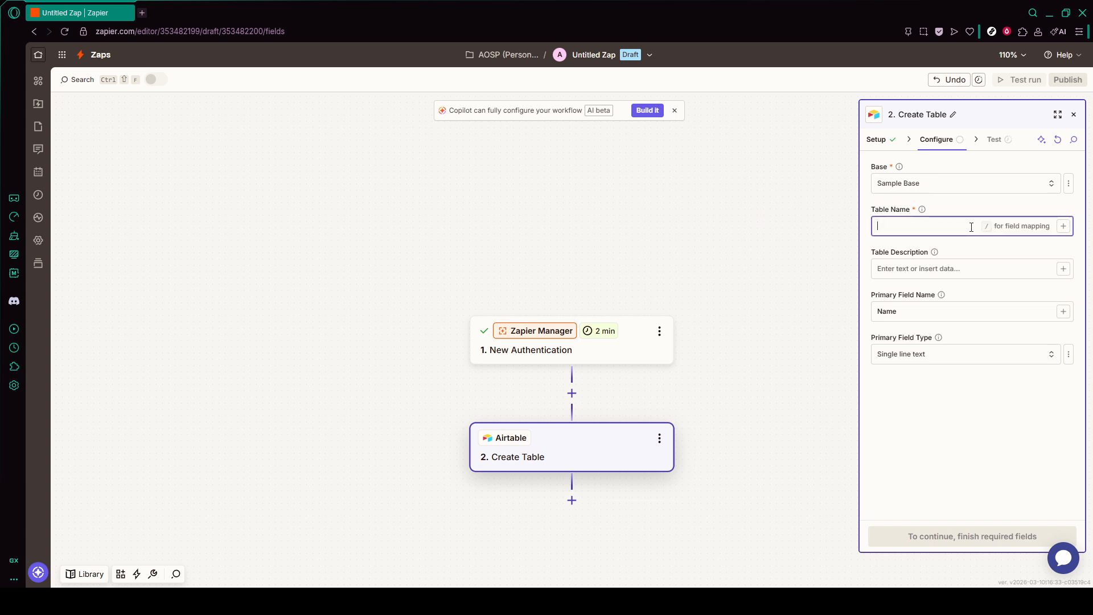
{"action": "type", "text": "New"}
{"action": "left_click", "coordinate": [979, 424]}
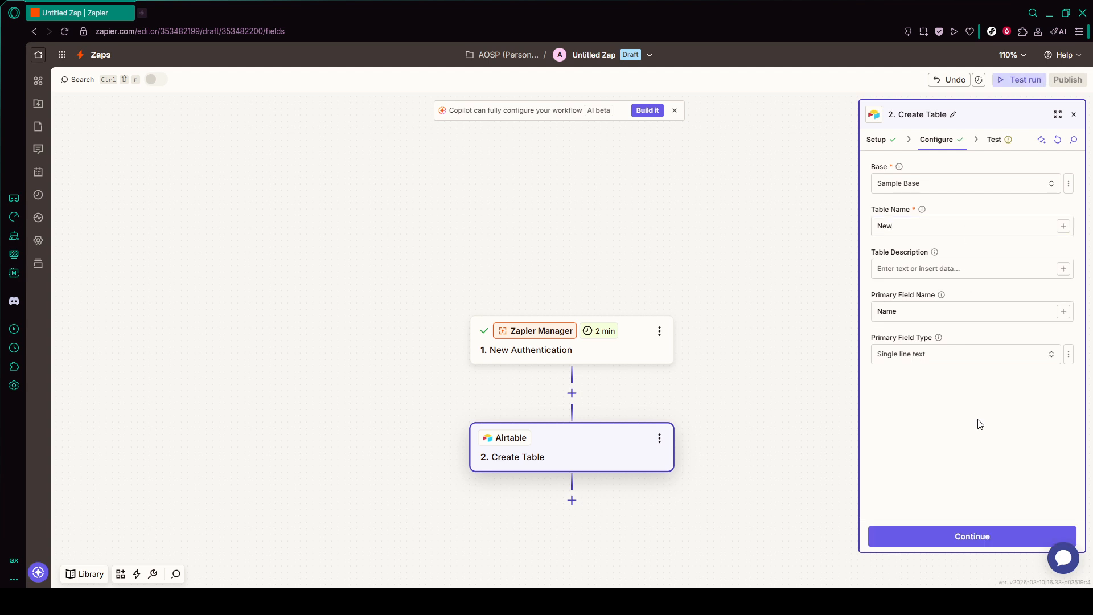
{"action": "left_click", "coordinate": [995, 313]}
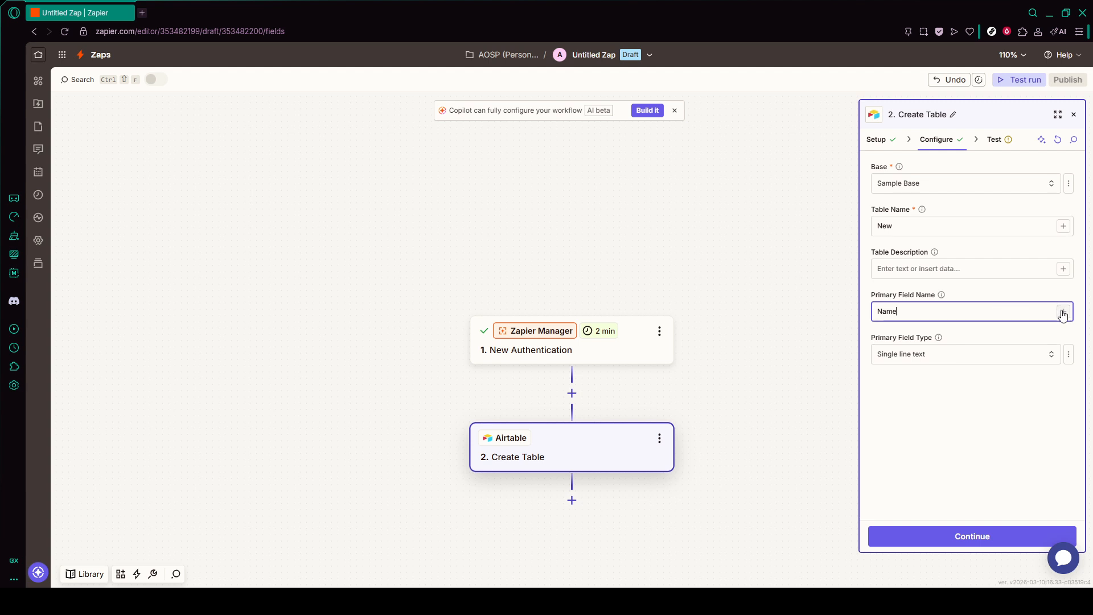
{"action": "left_click", "coordinate": [976, 542]}
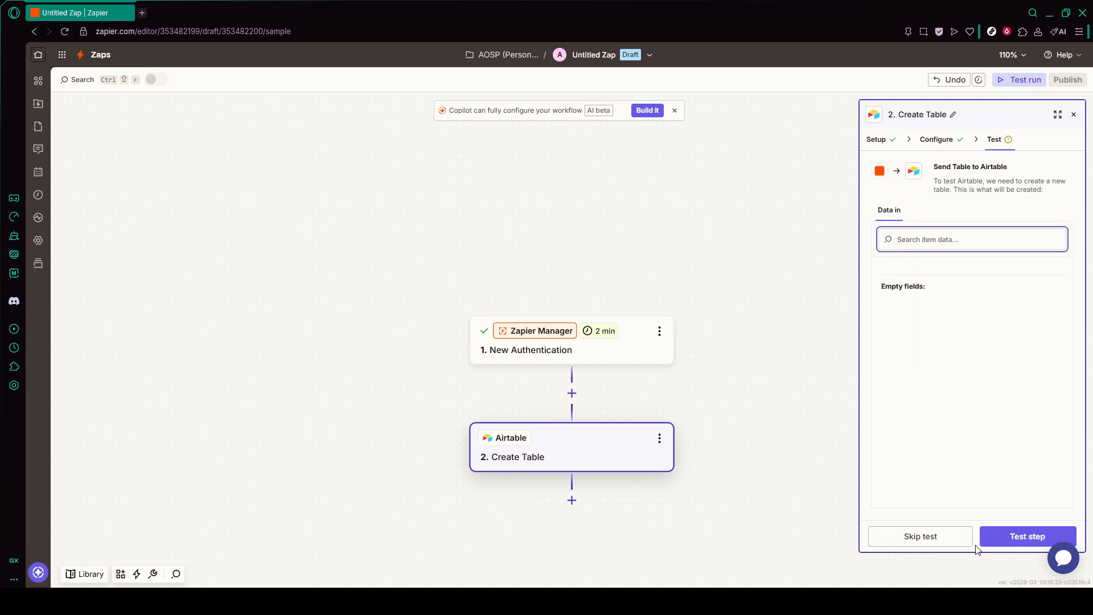
- Test the Create Table action by sending the table to Airtable
{"action": "left_click", "coordinate": [993, 538]}
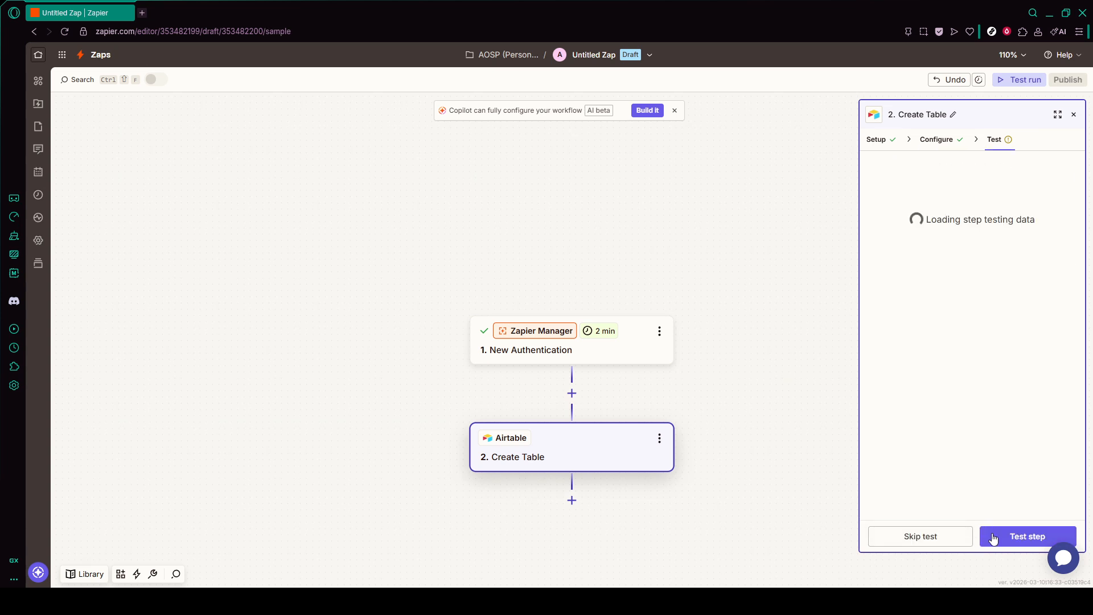
{"action": "left_click", "coordinate": [993, 537]}
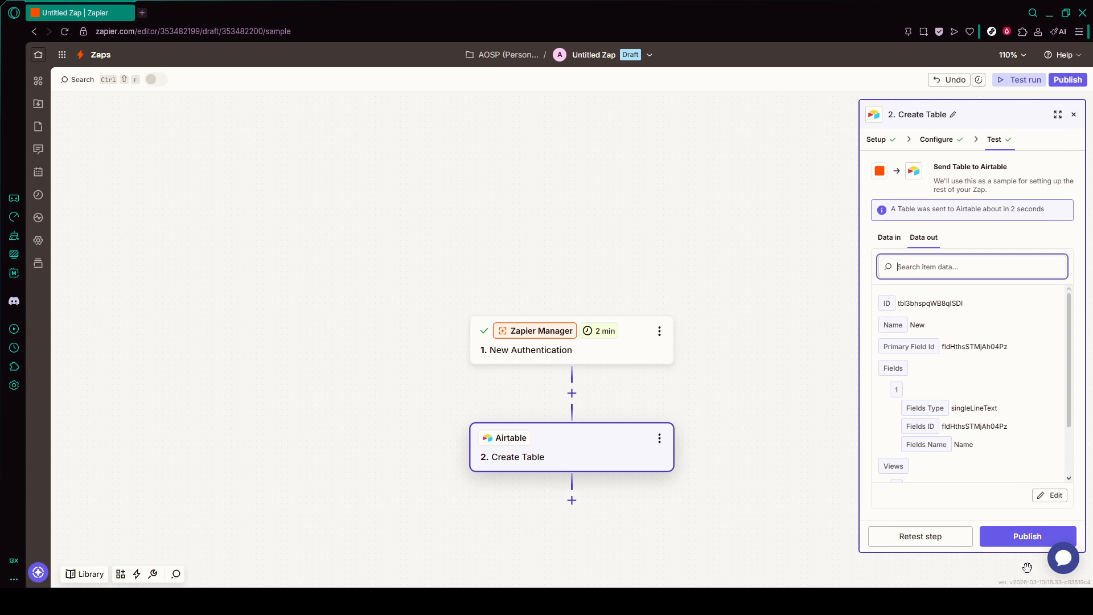
{"action": "left_click", "coordinate": [1014, 544]}
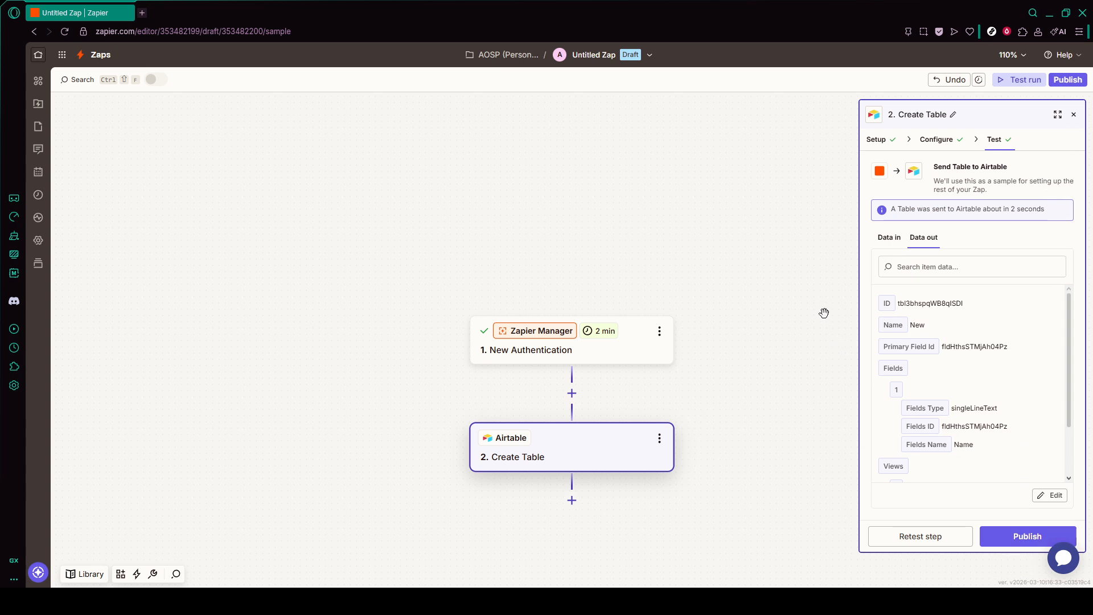